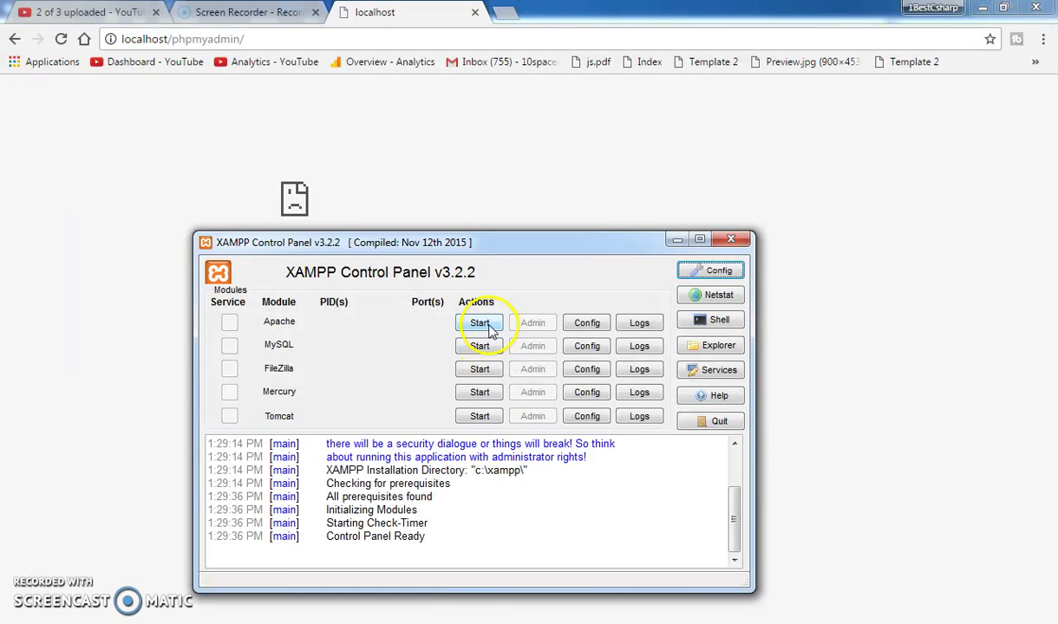
Start the Apache and MySQL modules and reload the localhost/phpmyadmin page in the browser.
left_click(481, 347)
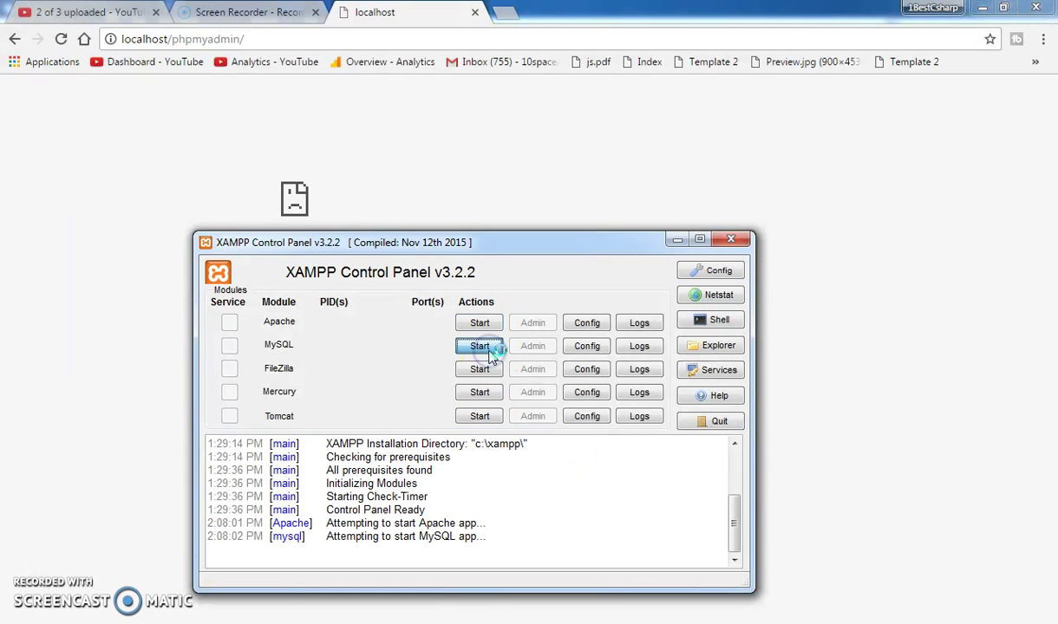
left_click(677, 243)
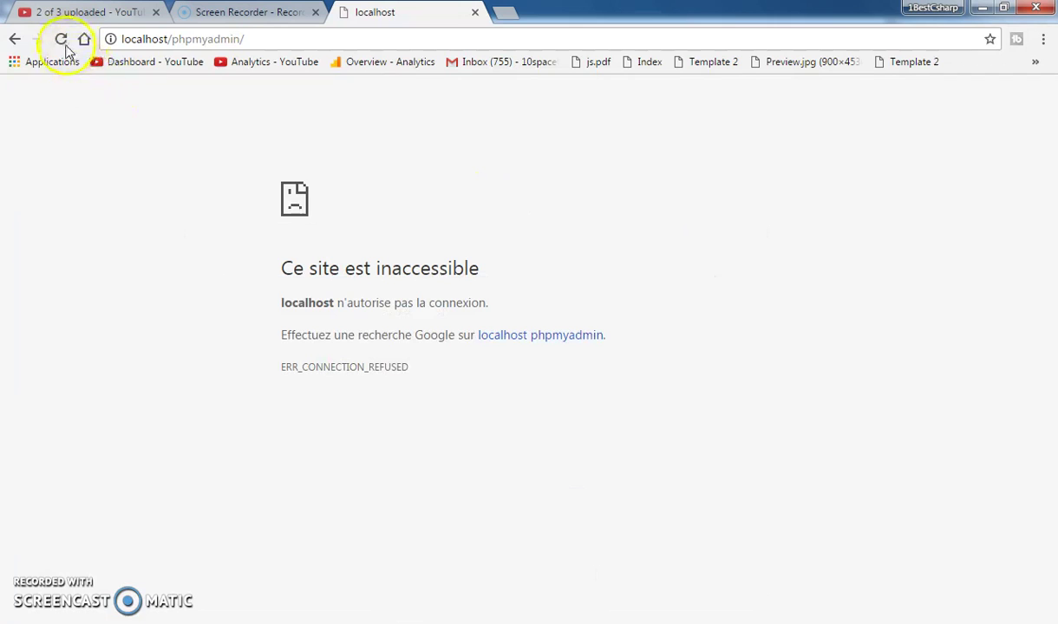
left_click(63, 44)
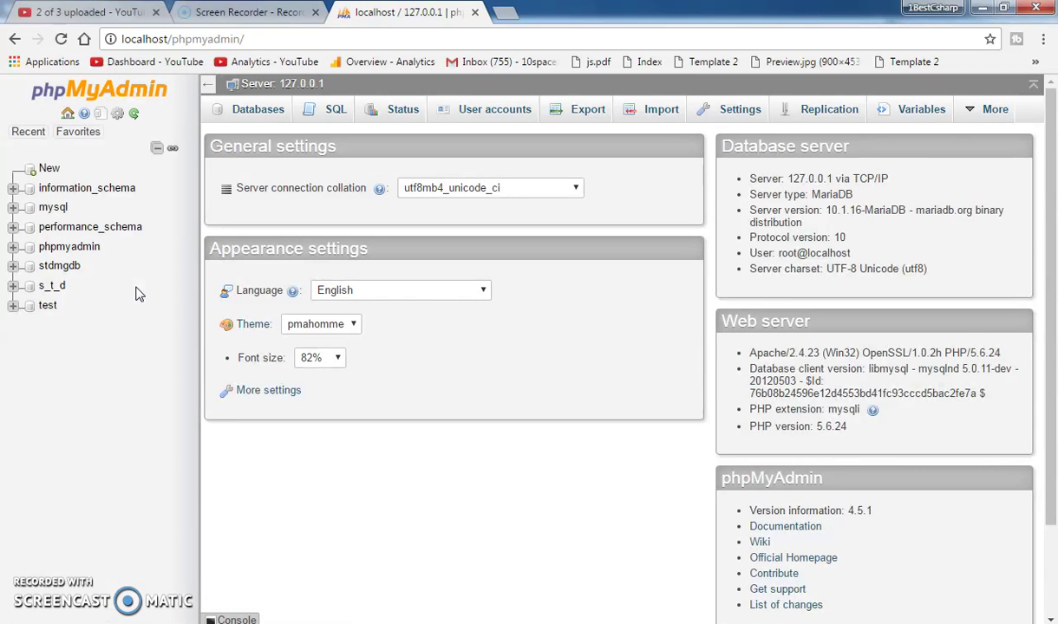
Create a new database named JavaContactsApp with the default collation.
left_click(48, 170)
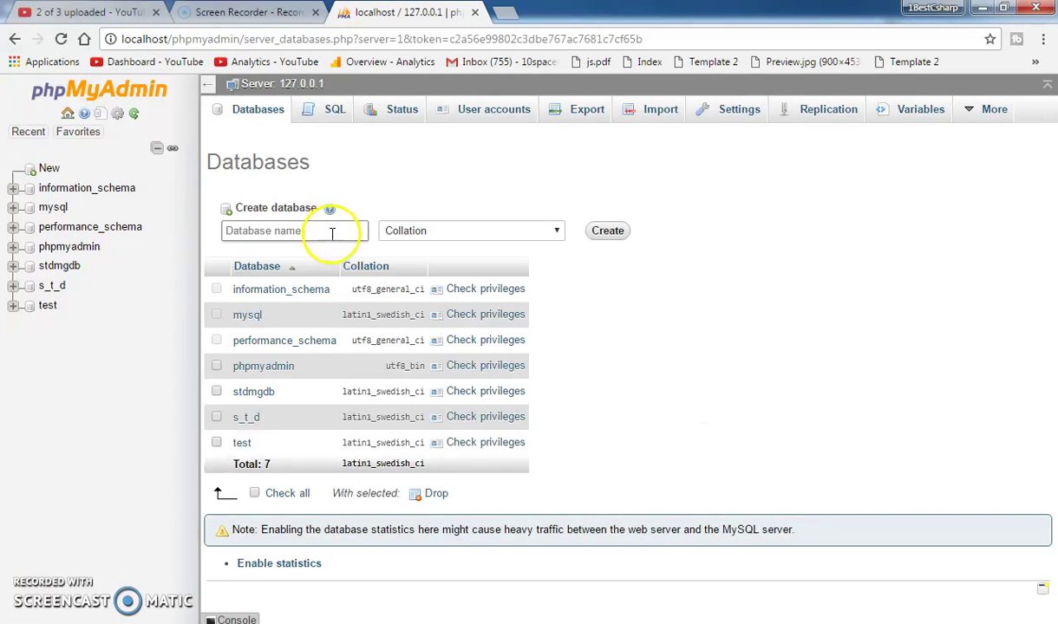
left_click(315, 234)
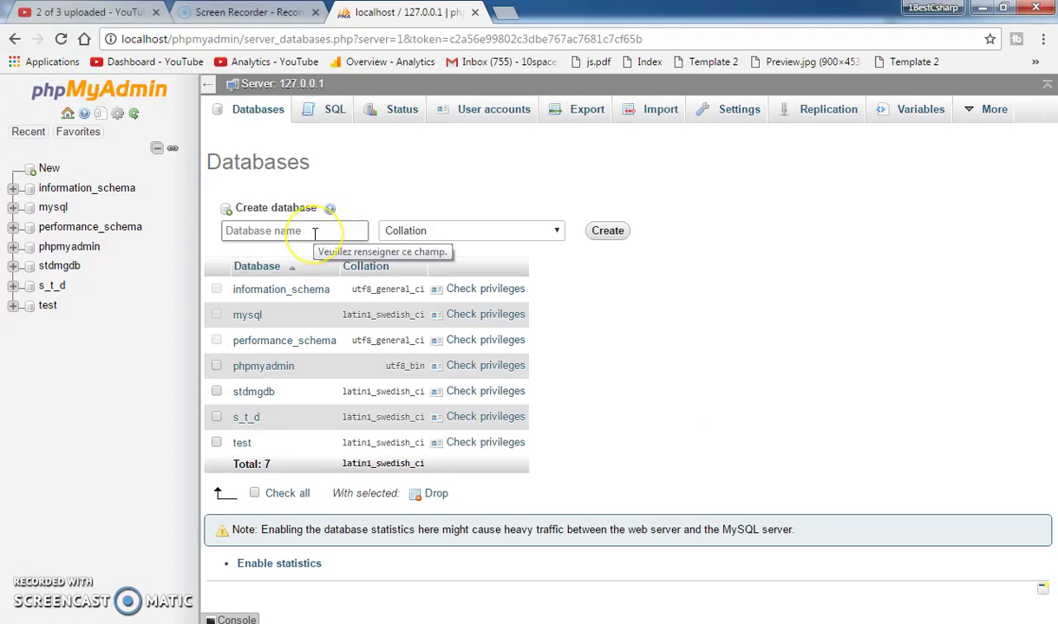
left_click(315, 233)
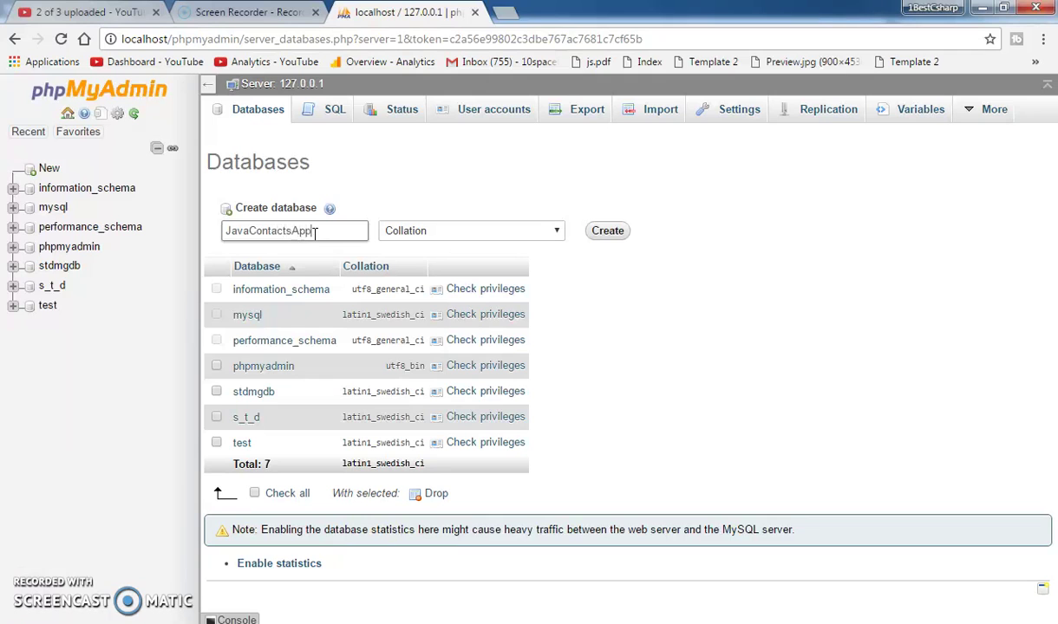
left_click(607, 231)
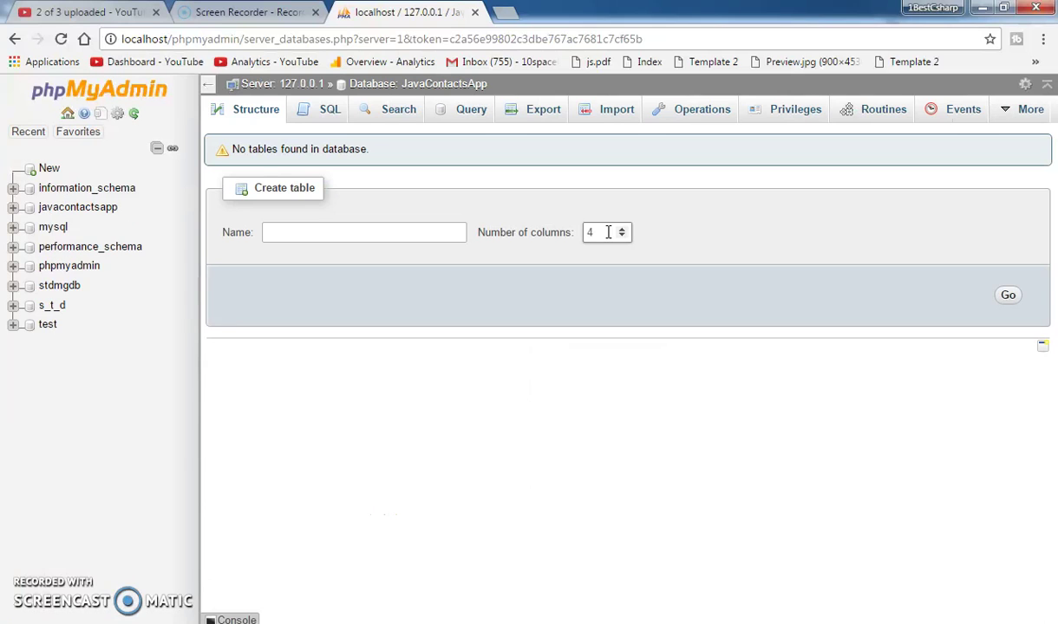
Switch to NetBeans and review the input fields of signupForm in its design view.
left_click(395, 241)
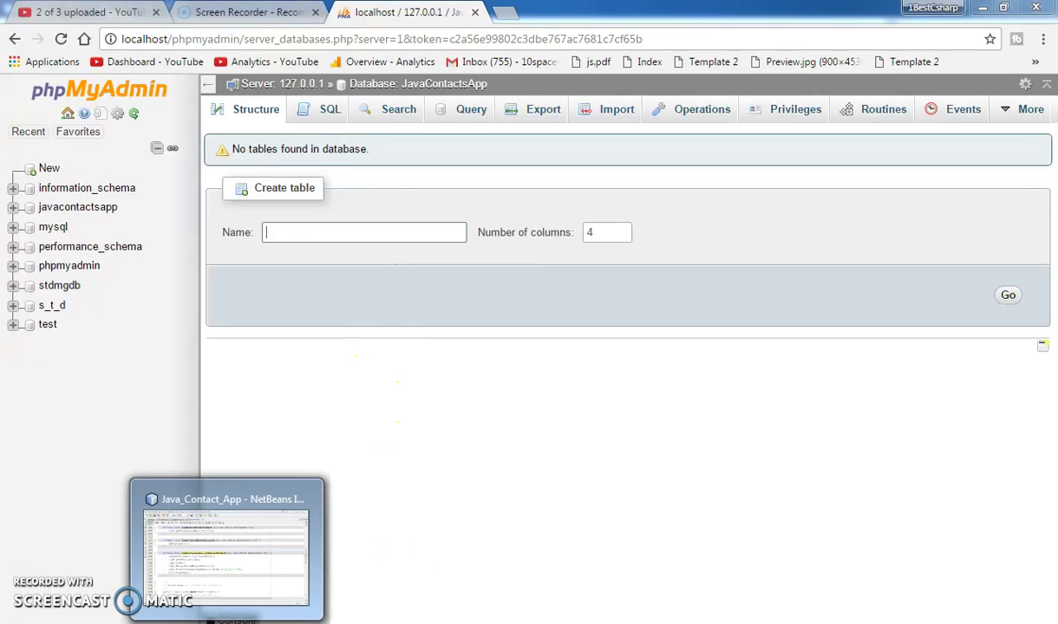
left_click(236, 562)
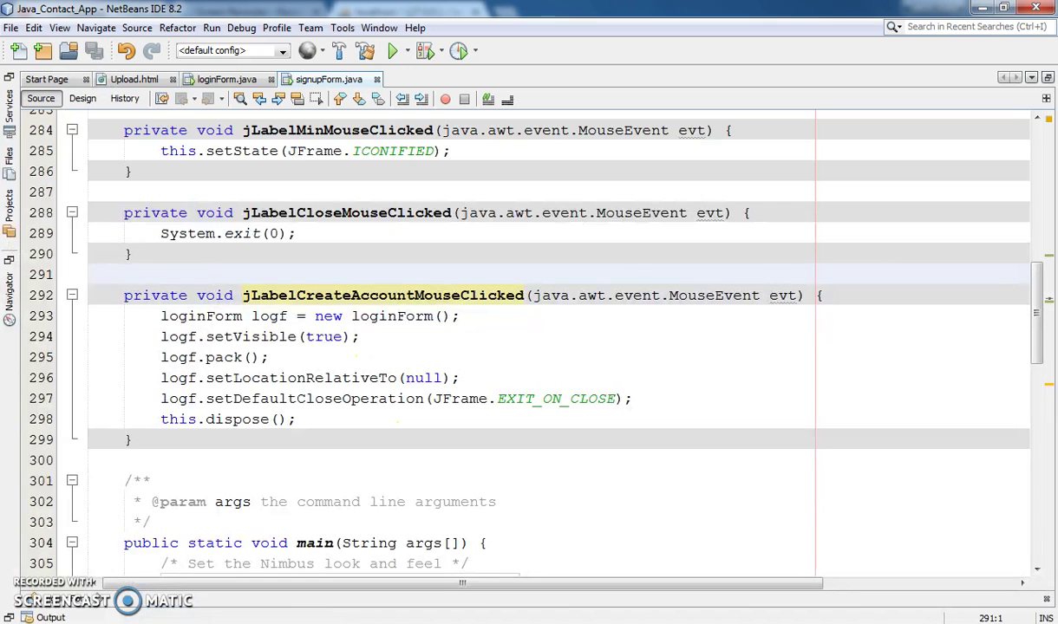
left_click(83, 98)
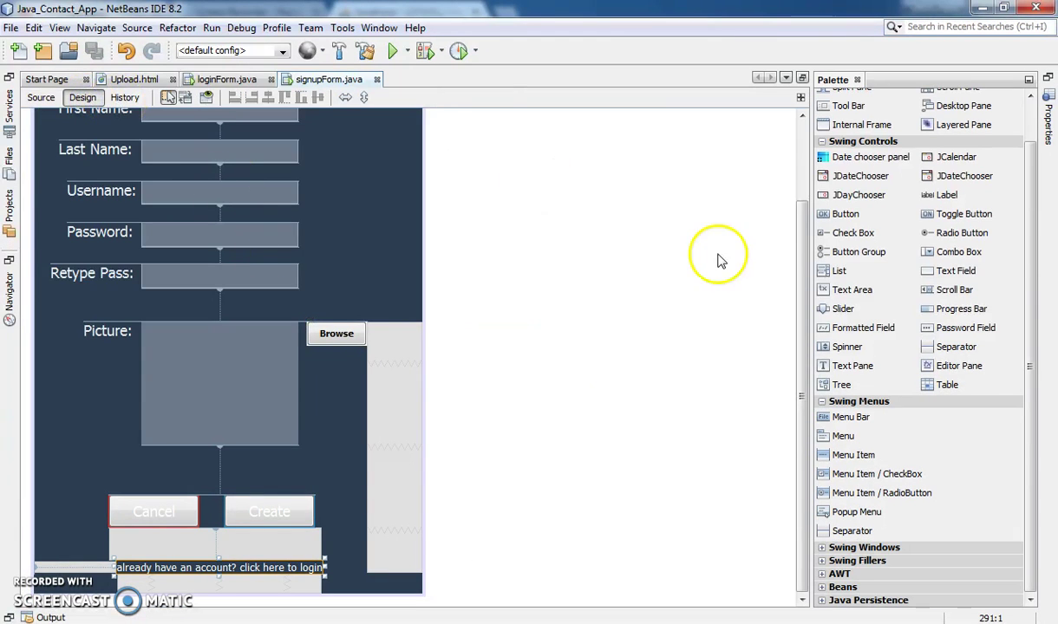
left_click_drag(1034, 262, 1022, 206)
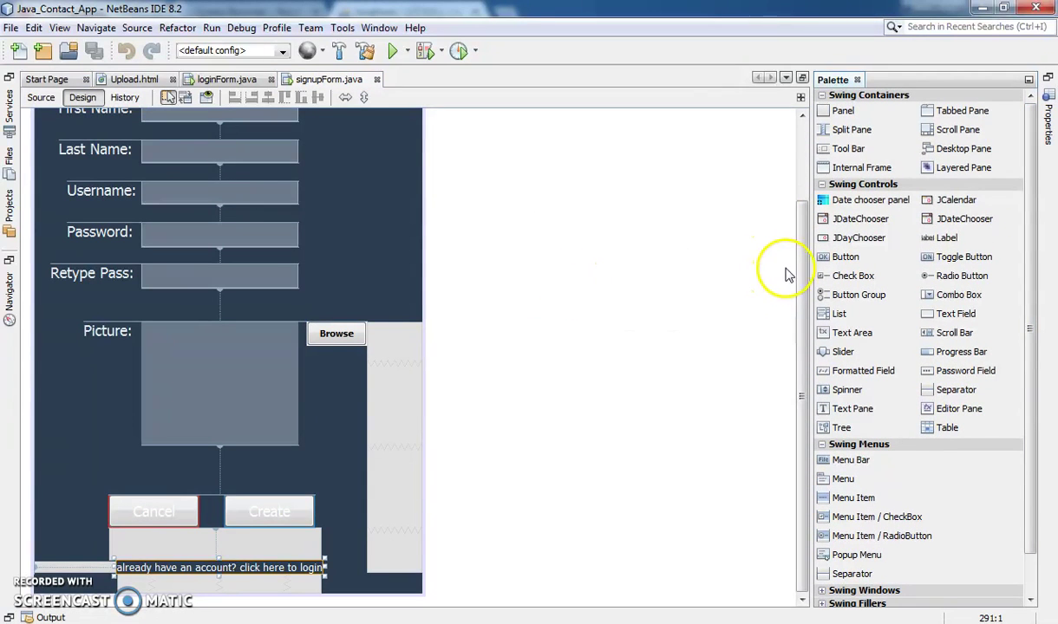
scroll(788, 218, "up", 3)
scroll(788, 219, "up", 1)
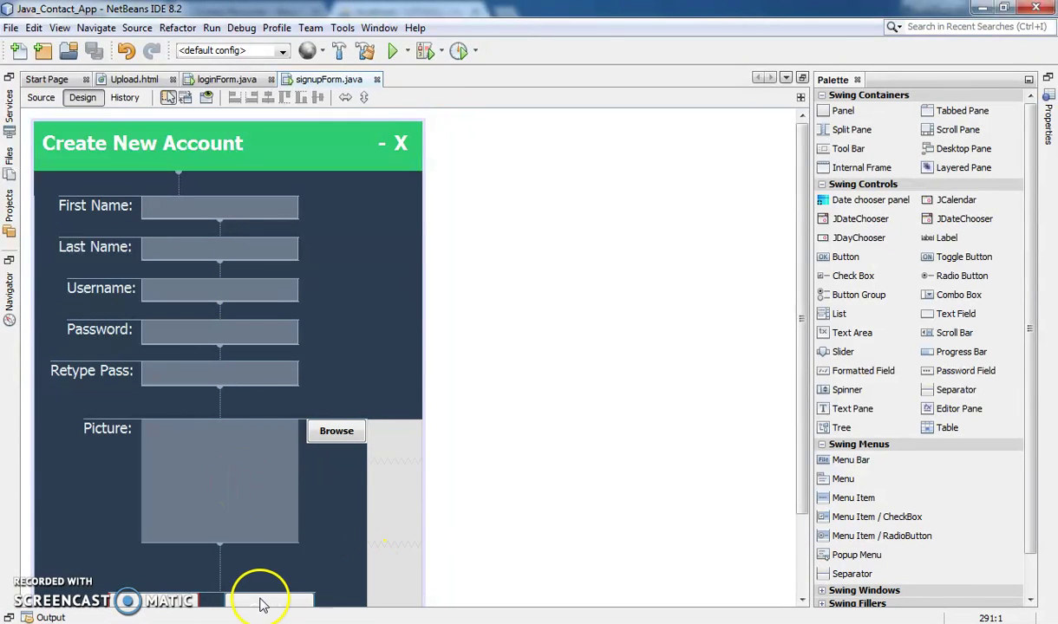
Switch back to phpMyAdmin and start a new table named user with 6 columns in the JavaContactsApp database.
key("alt+Tab")
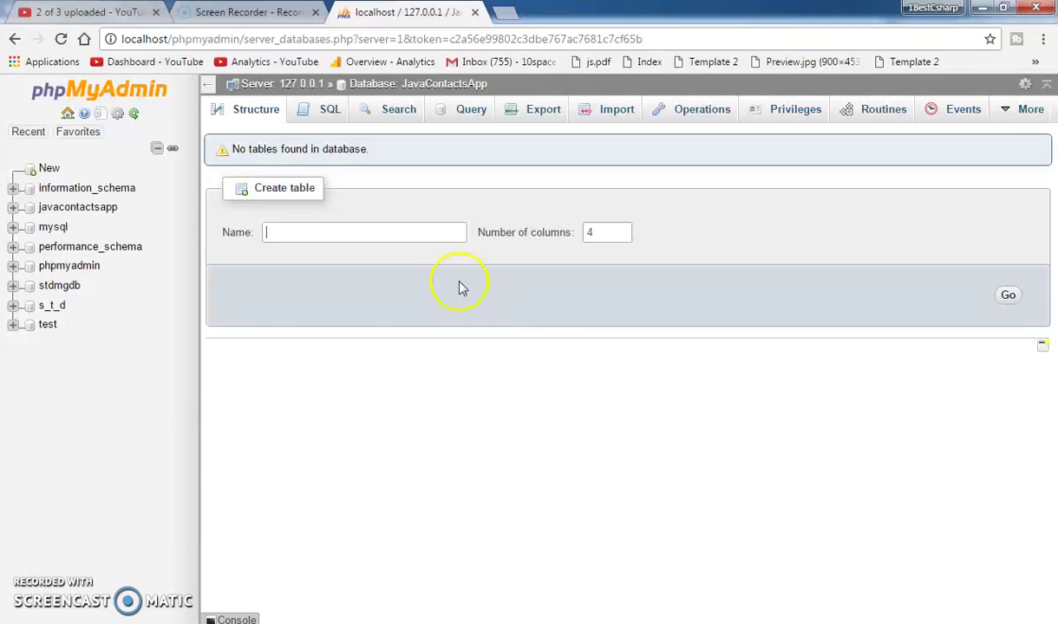
left_click(601, 232)
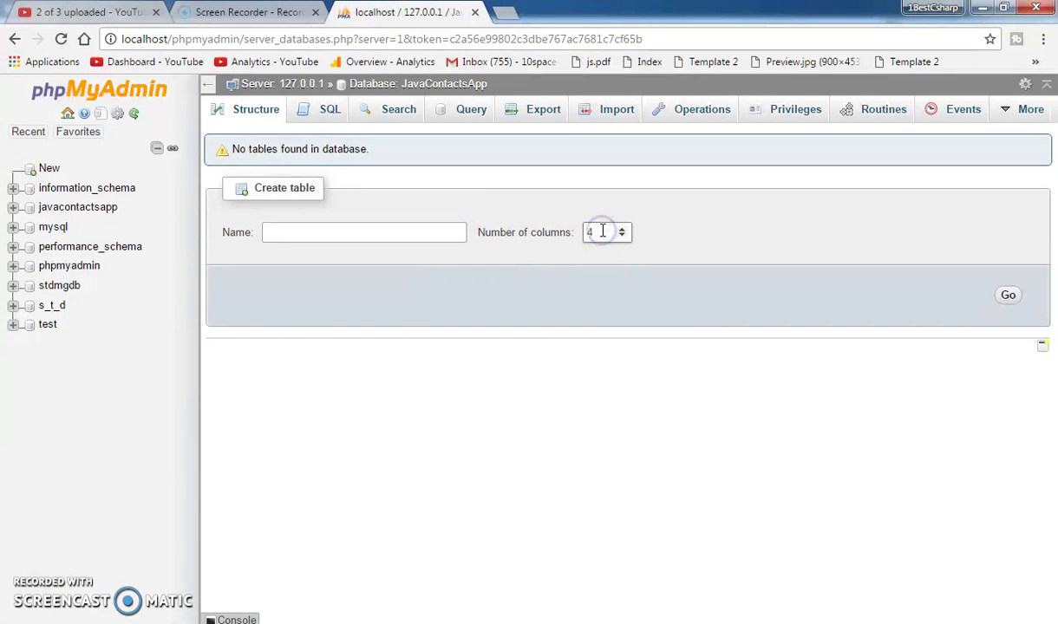
left_click(397, 237)
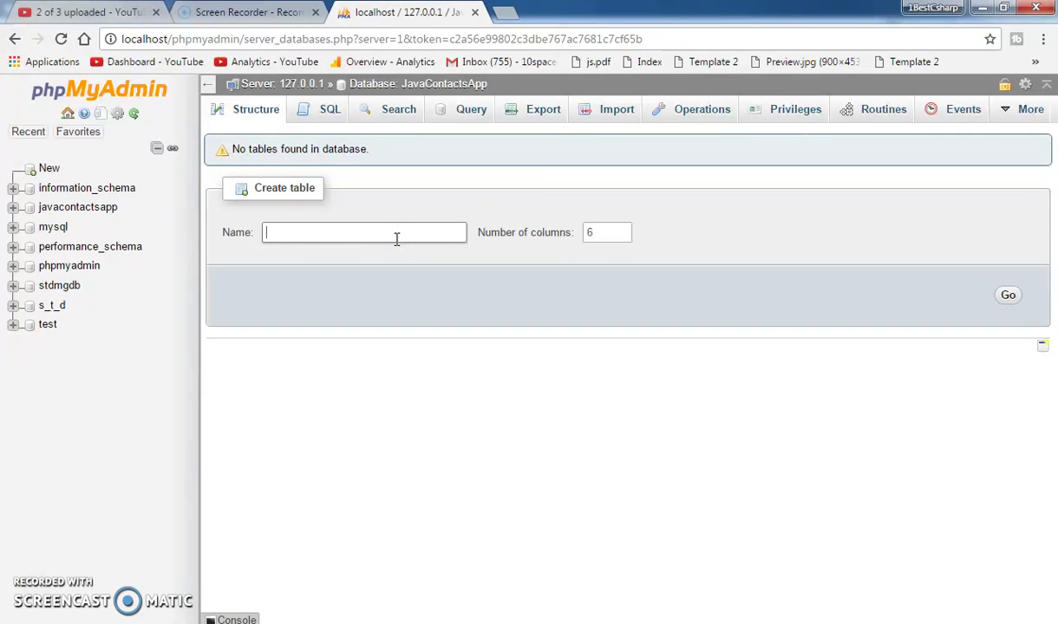
type("user")
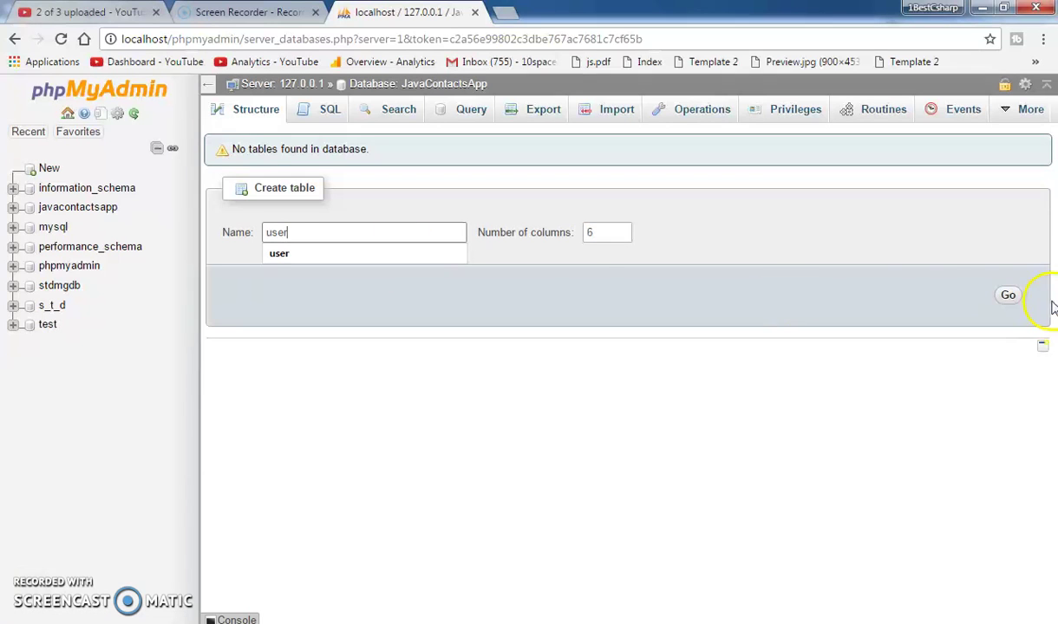
left_click(1008, 297)
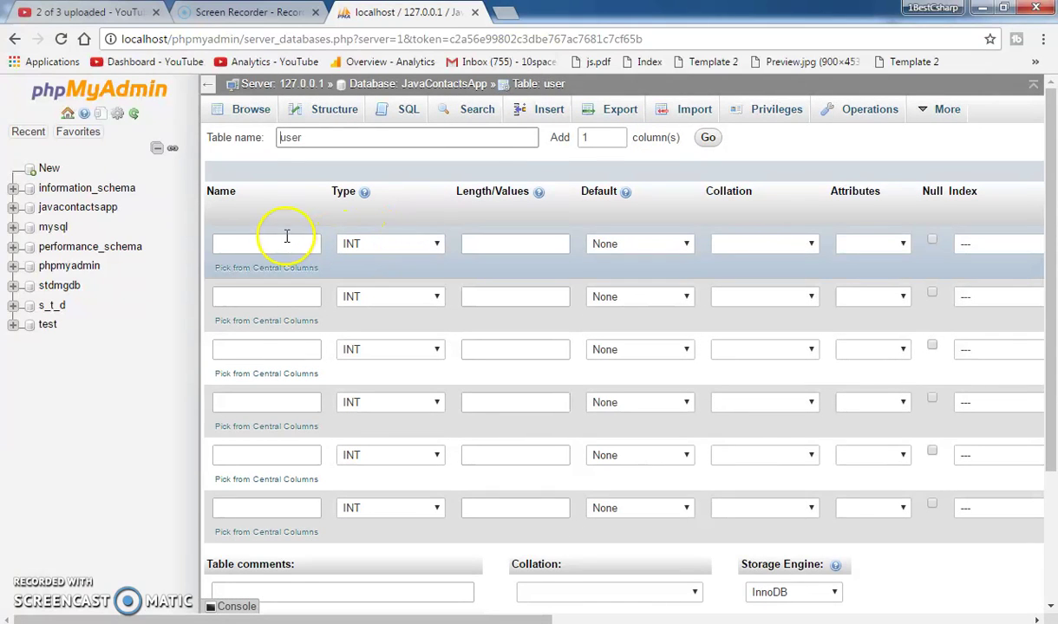
Define the first column as id, with a PRIMARY index and auto-increment enabled.
left_click(286, 236)
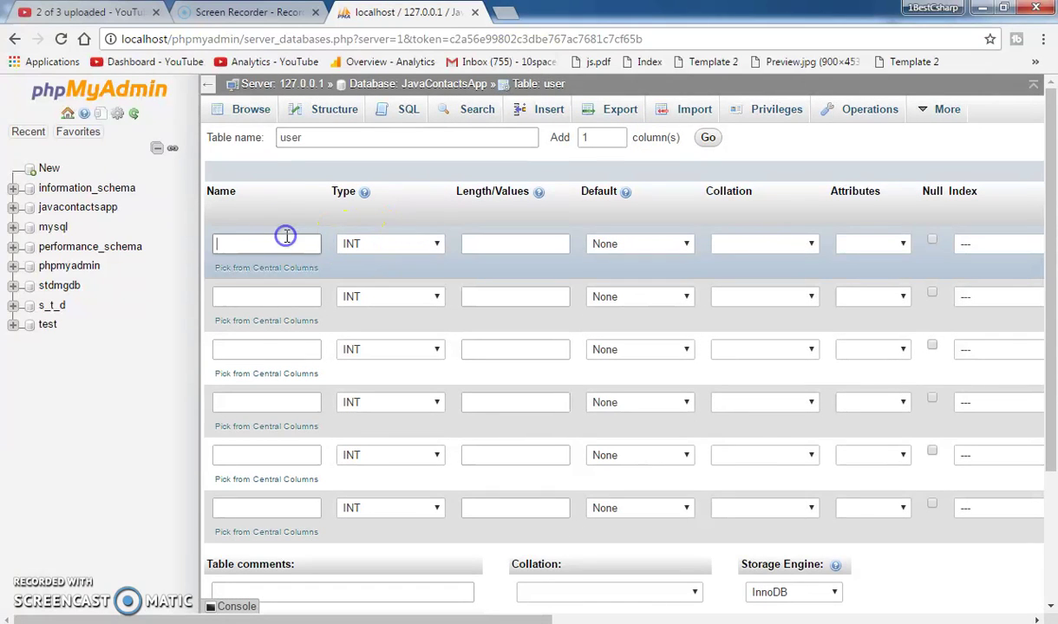
type("id")
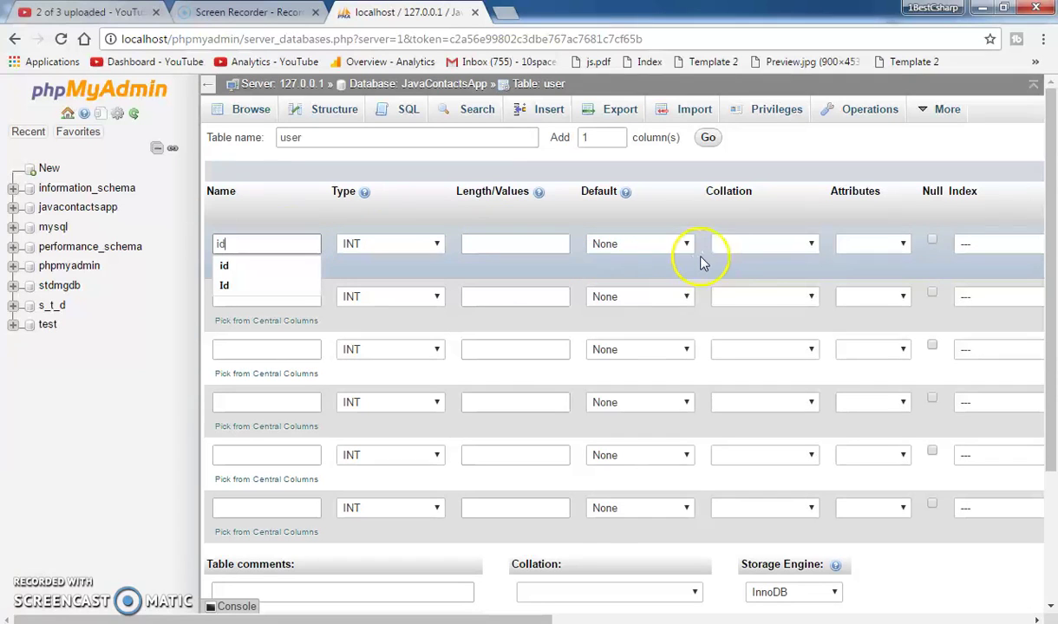
left_click_drag(540, 621, 752, 607)
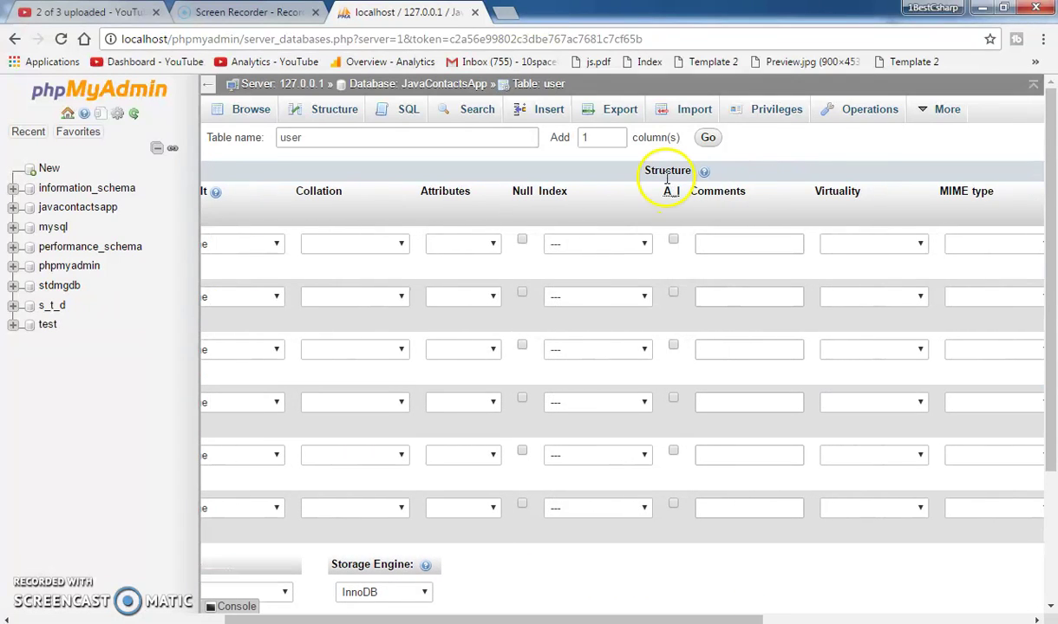
left_click(624, 244)
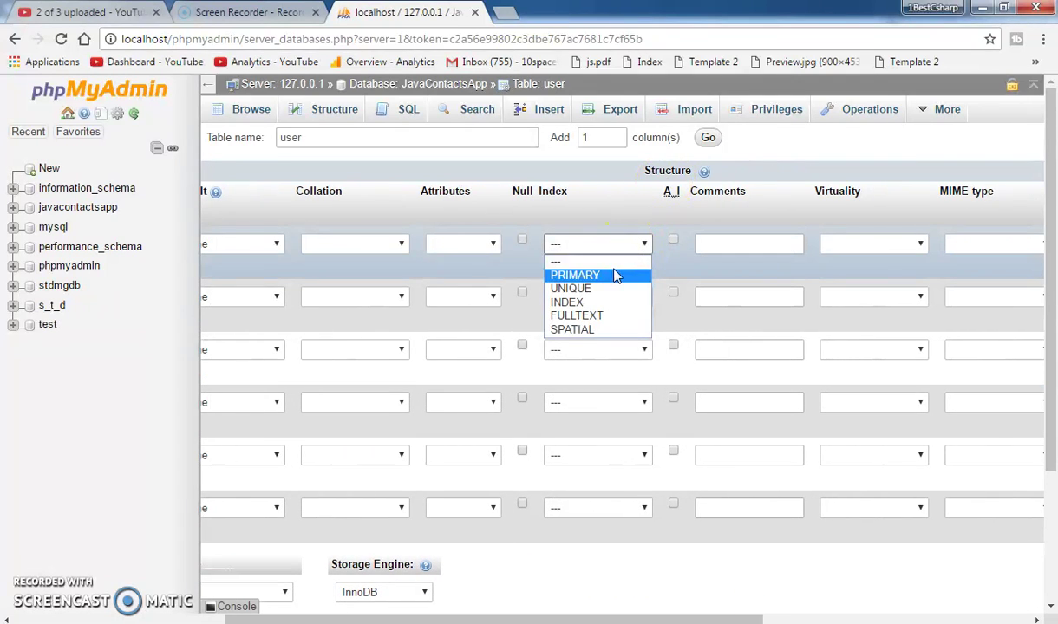
left_click(614, 275)
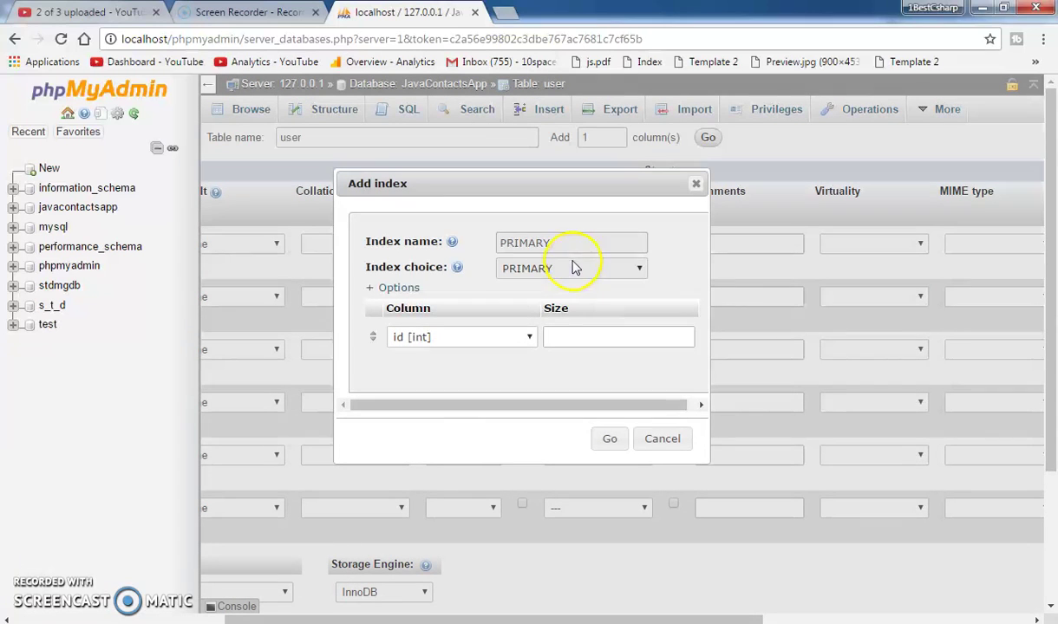
left_click(613, 440)
left_click(674, 241)
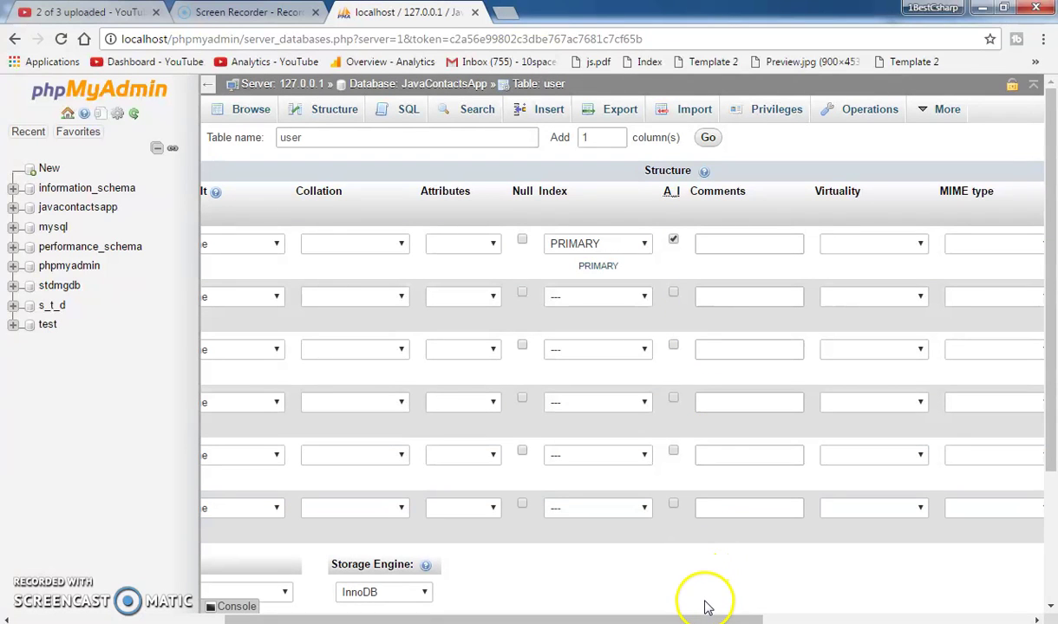
Define the second column as fname, of type VARCHAR with length 100.
left_click_drag(707, 617, 459, 599)
left_click(290, 296)
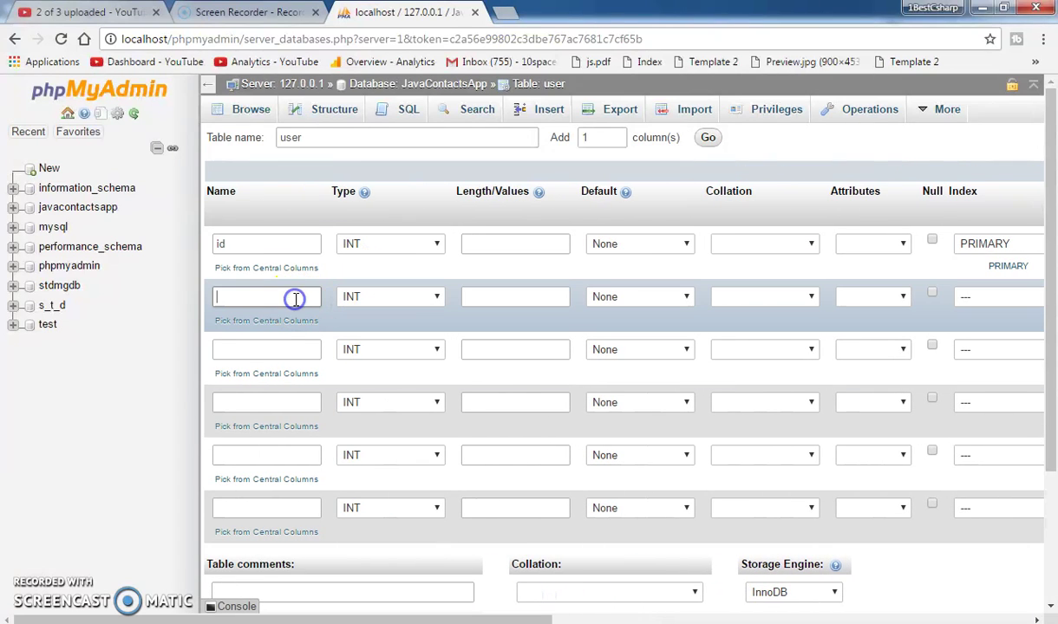
type("fname")
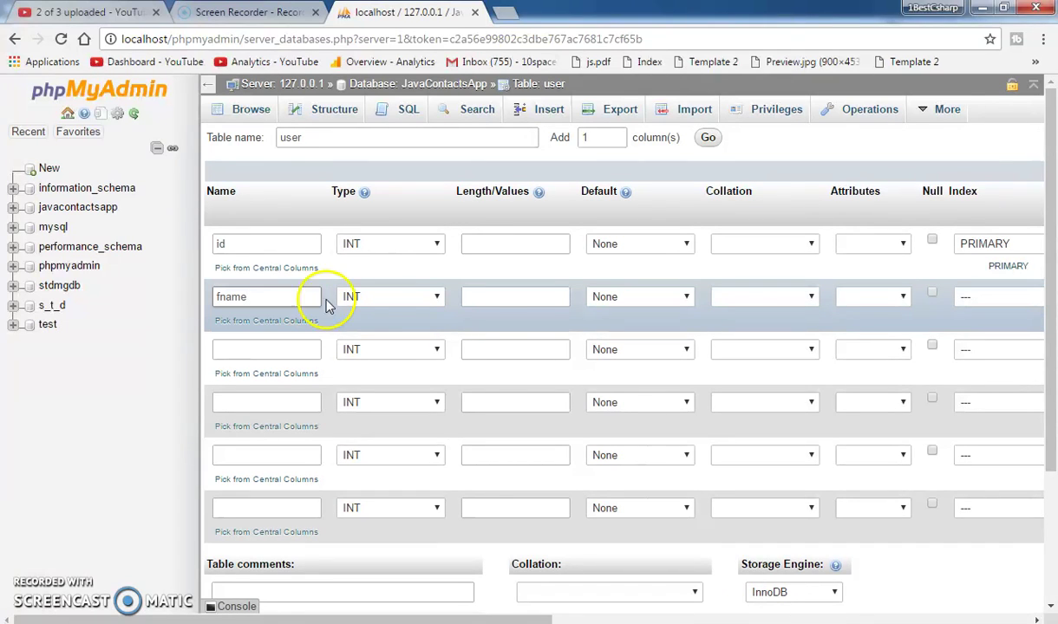
left_click(366, 297)
left_click(374, 329)
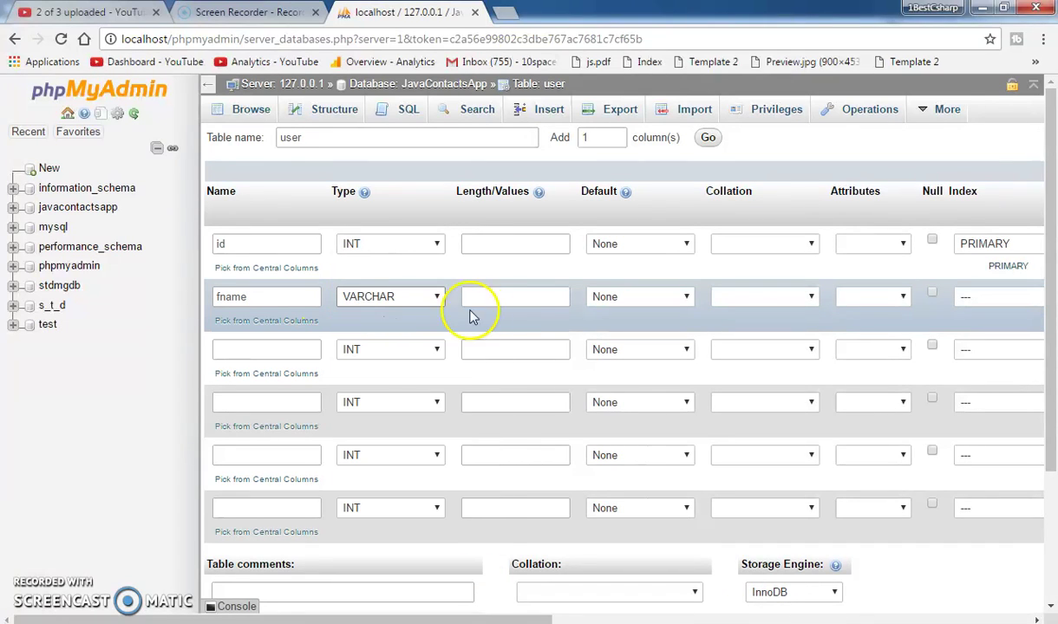
left_click(499, 300)
type("100")
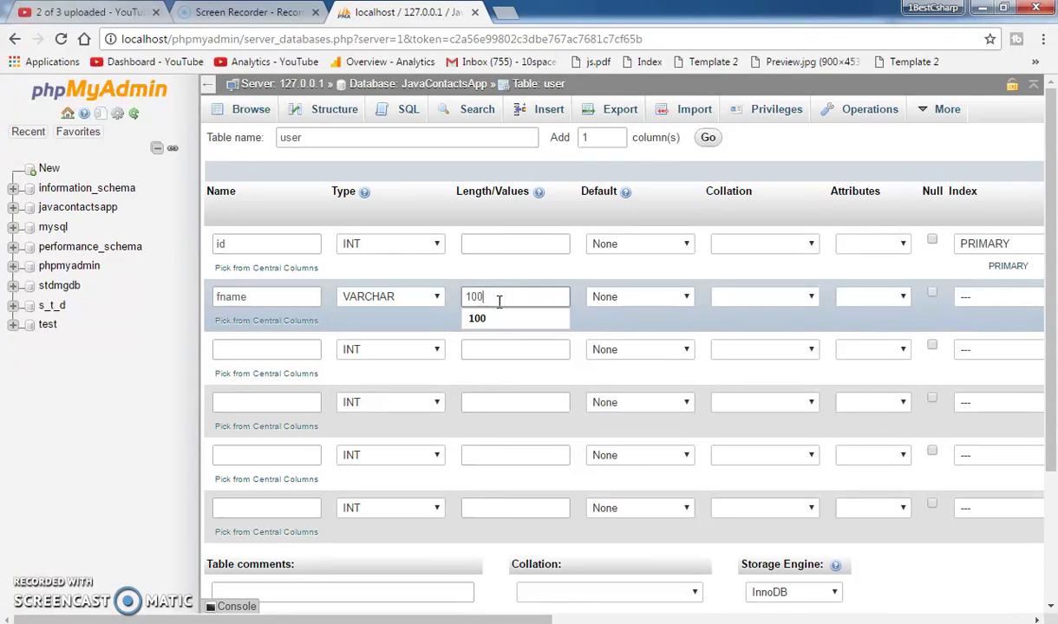
Define the third column as lname, of type VARCHAR with length 100.
left_click(278, 350)
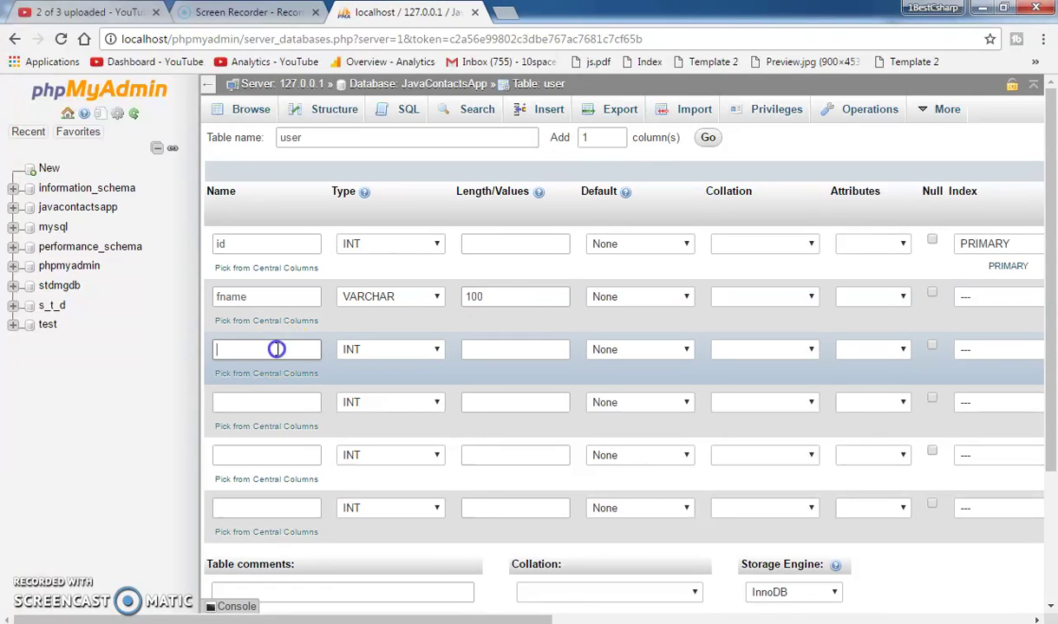
type("lname")
left_click(433, 350)
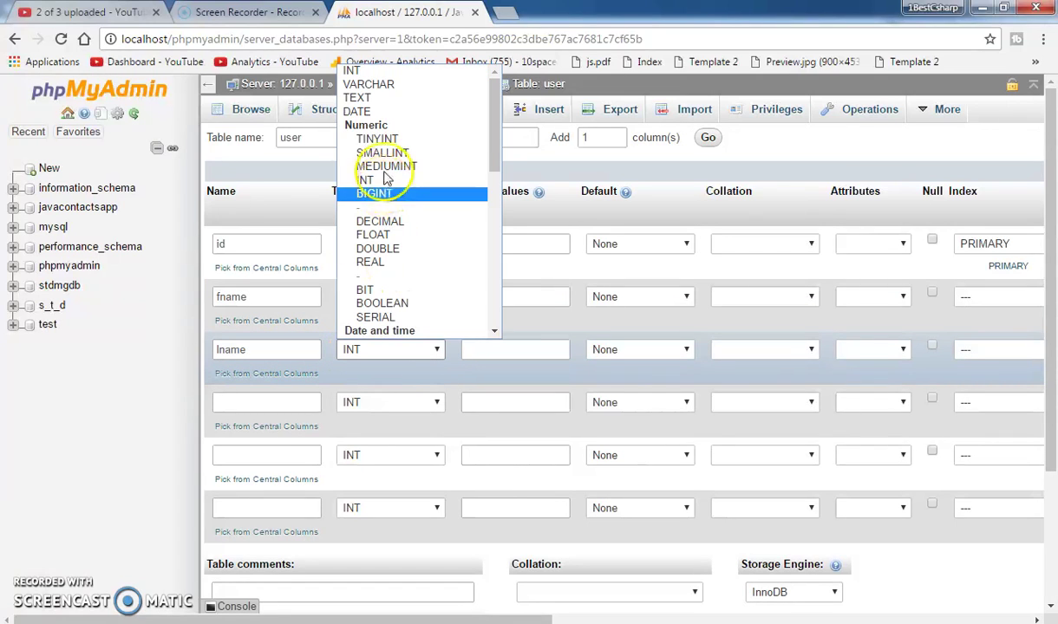
left_click(374, 85)
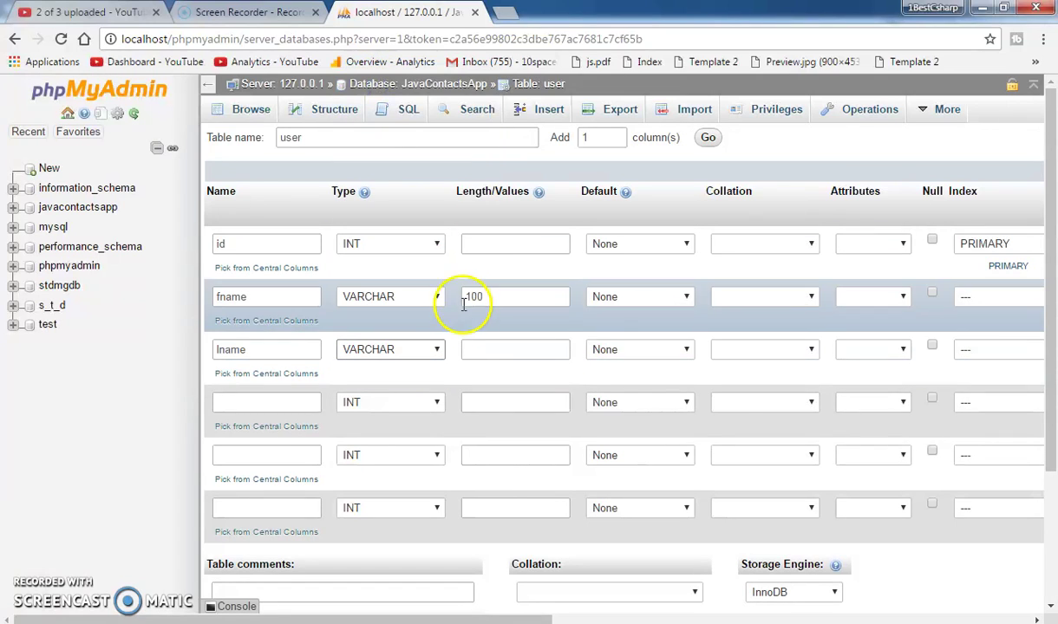
left_click(474, 349)
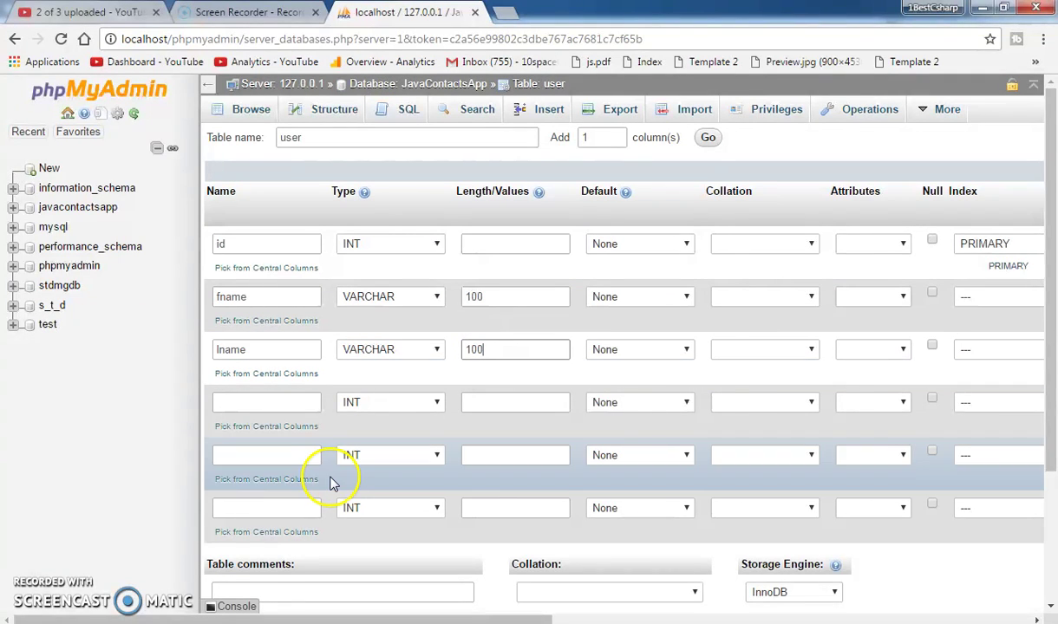
Define the fourth column as username, of type VARCHAR with length 100.
left_click(285, 406)
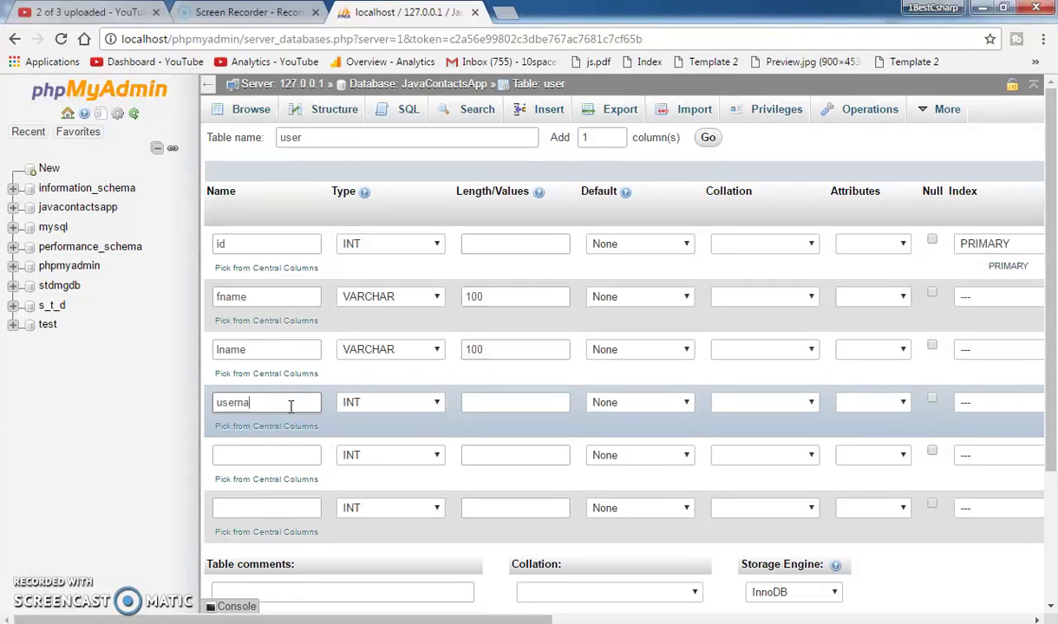
left_click(354, 402)
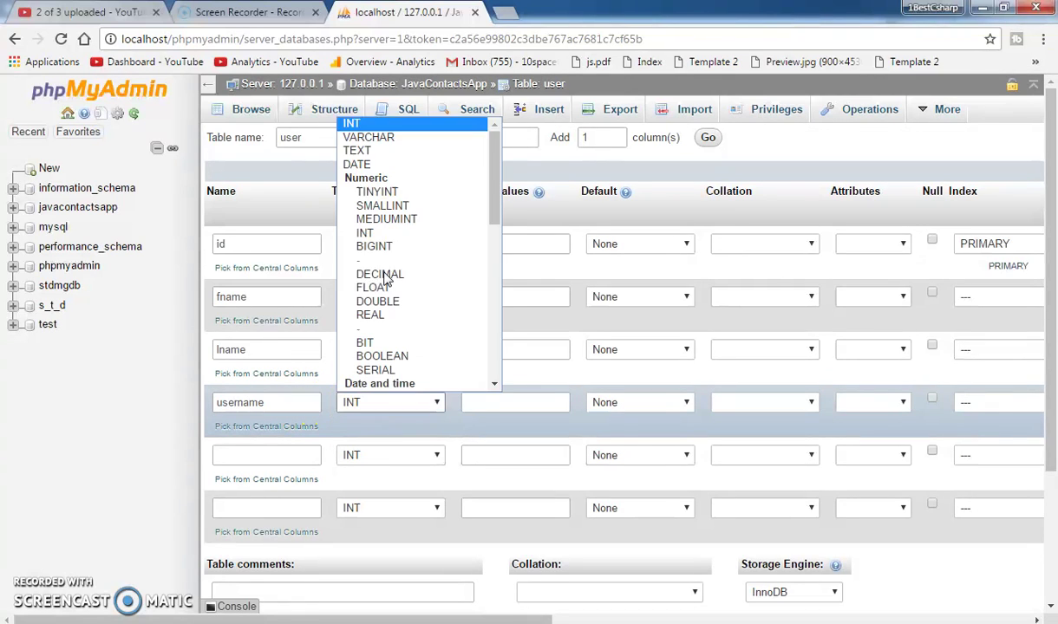
left_click(383, 144)
left_click(488, 408)
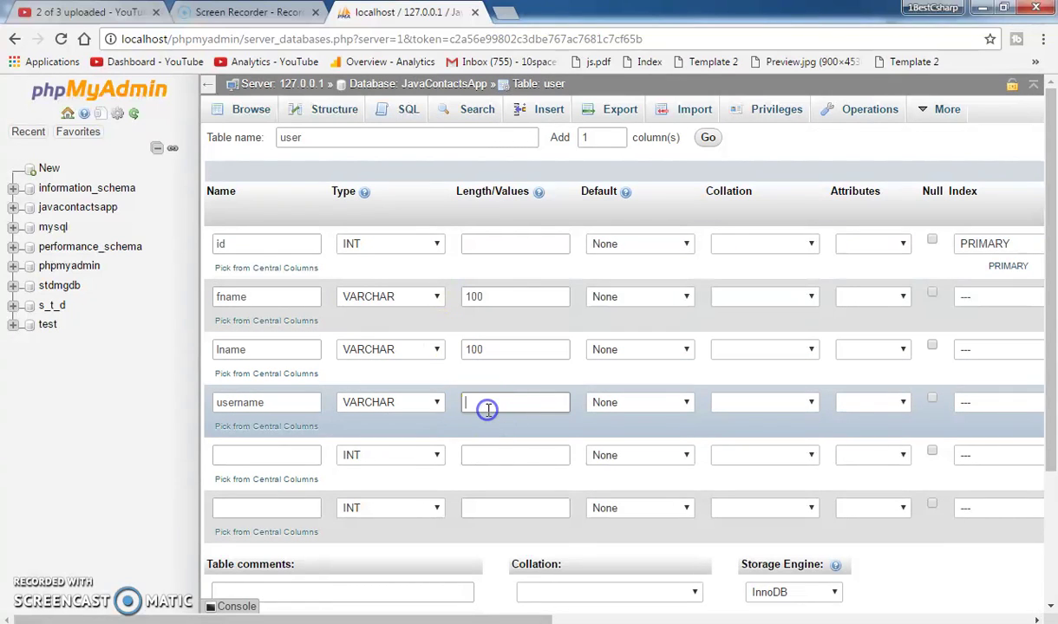
type("100")
left_click(244, 452)
left_click(235, 403)
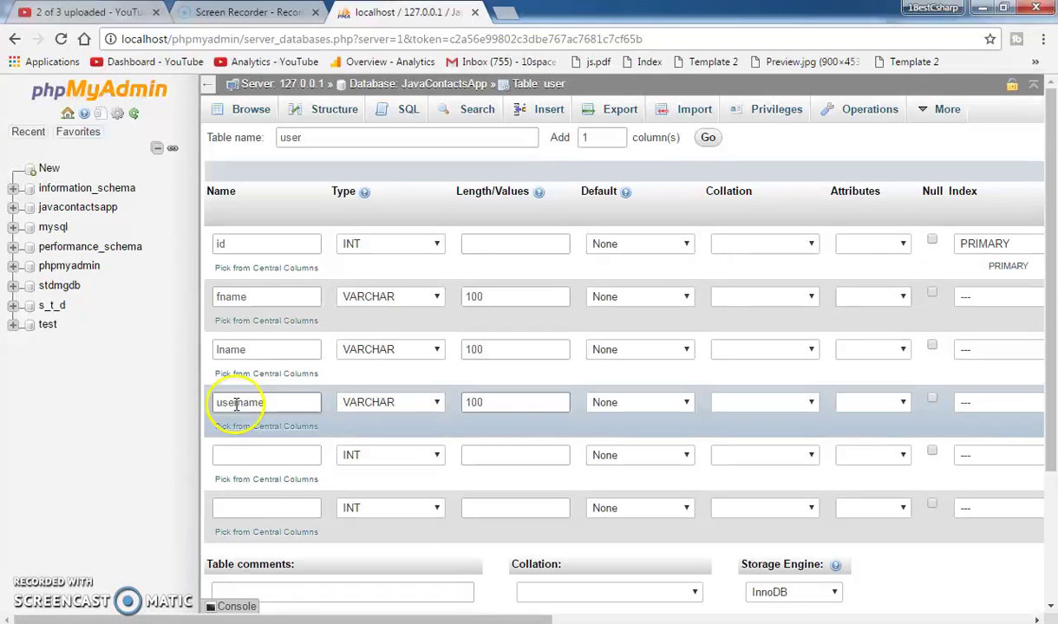
Define the fifth column as pass with length 20, keeping the INT type.
left_click(288, 457)
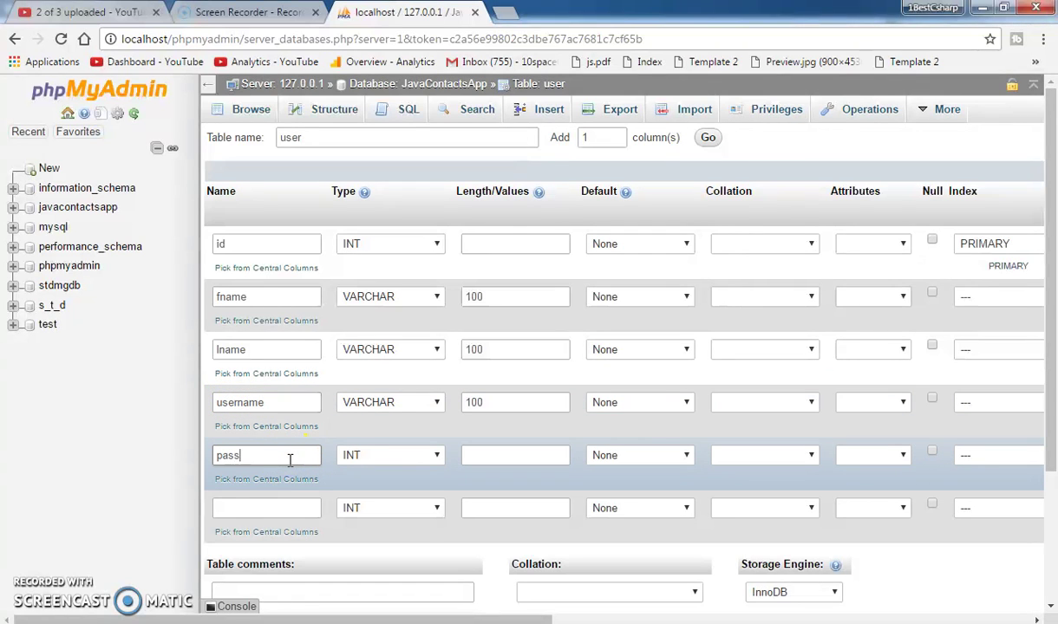
left_click(483, 445)
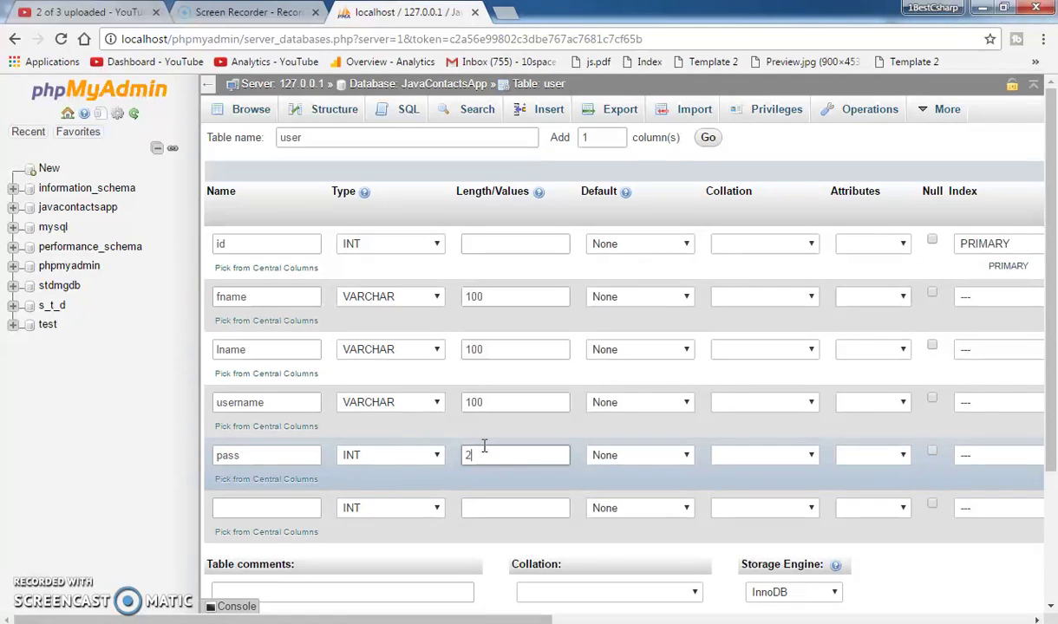
Define the sixth column as pic, of type BLOB.
left_click(311, 508)
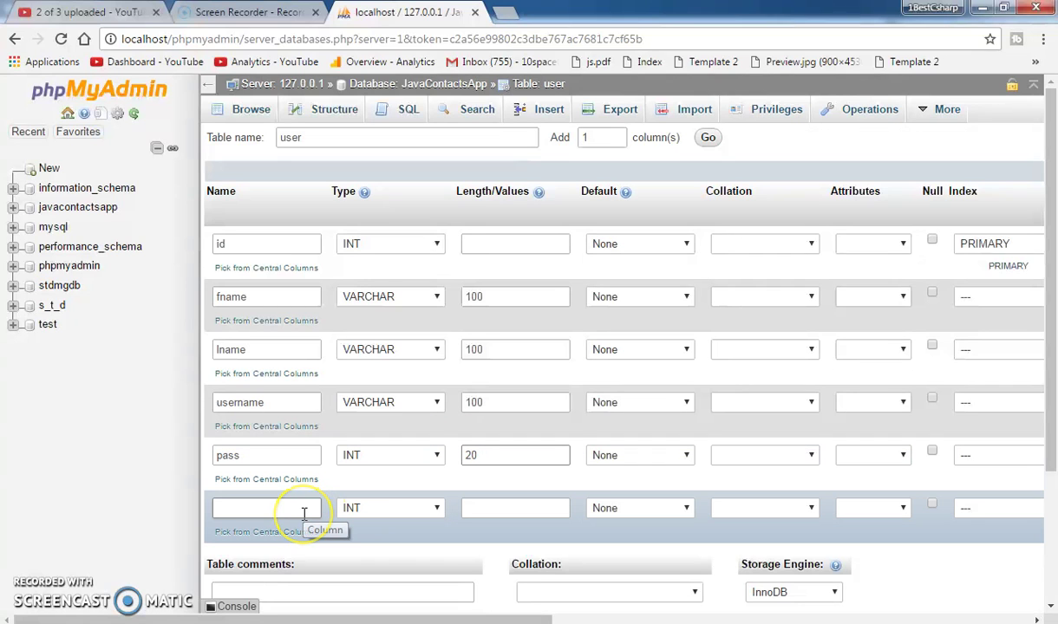
type("pl")
type("c")
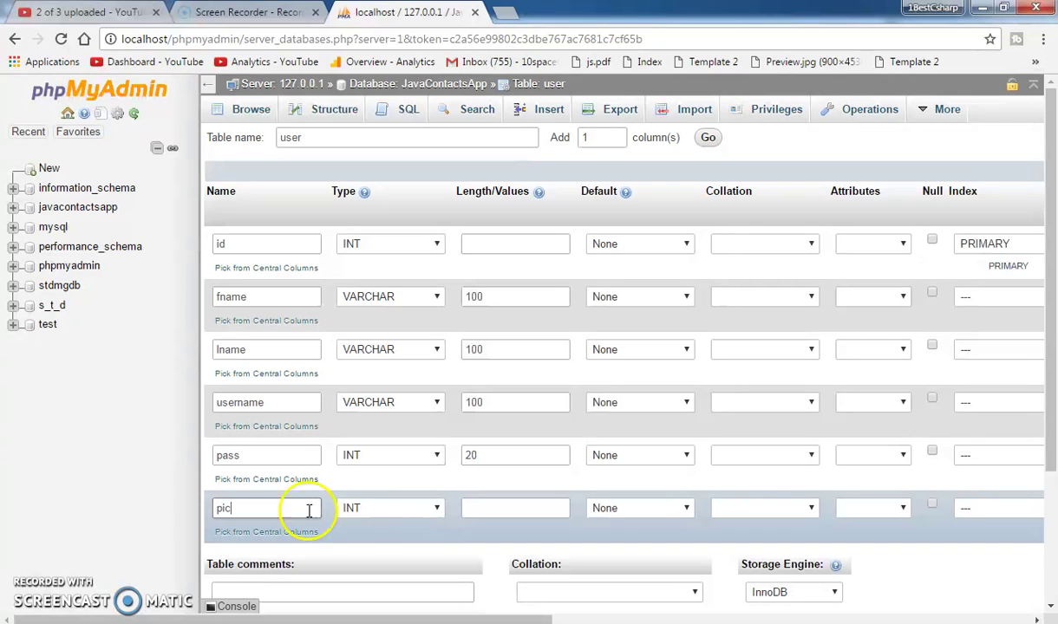
left_click(427, 510)
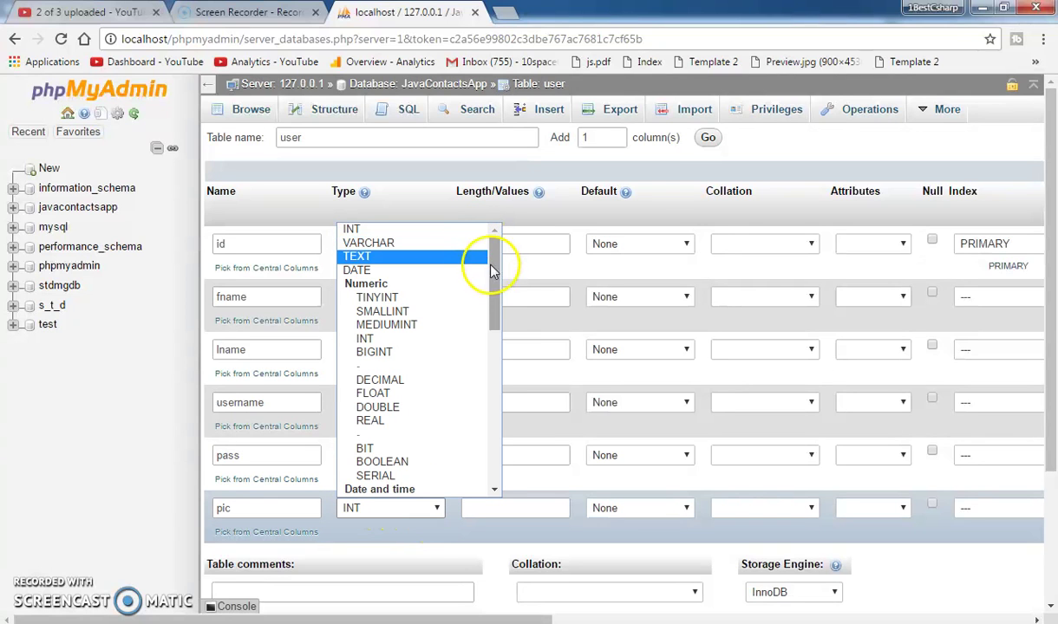
left_click_drag(493, 322, 491, 398)
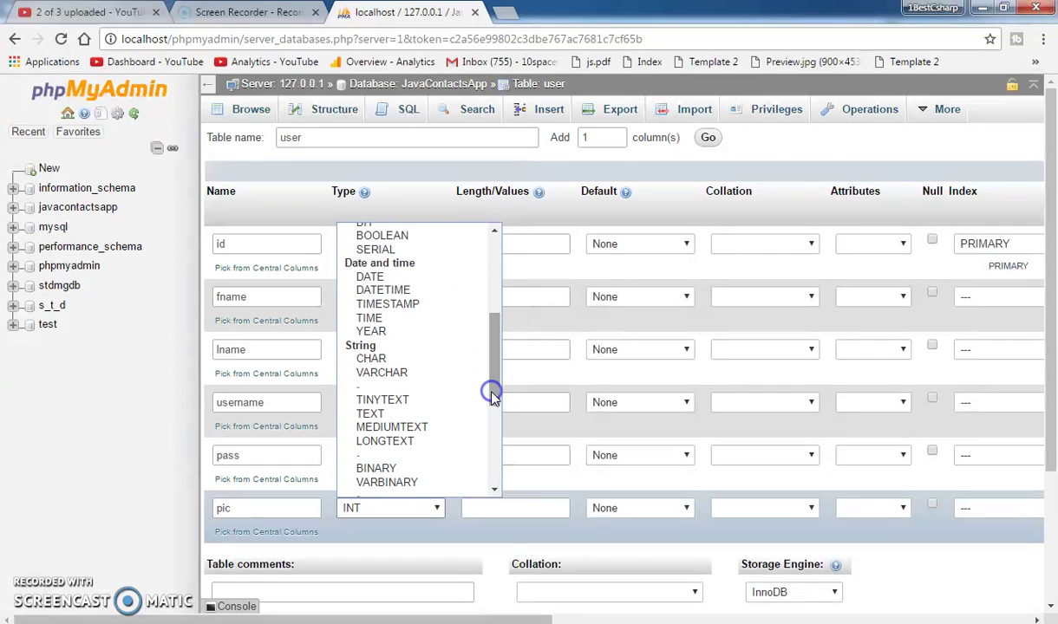
key("Down")
key("b")
key("b")
key("b")
key("b")
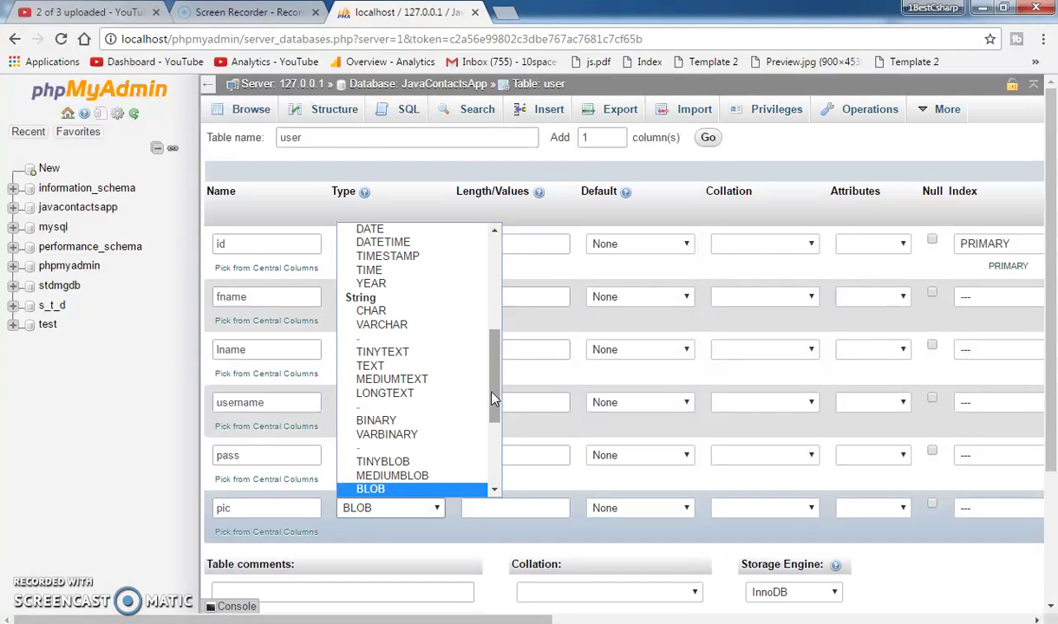
left_click(437, 491)
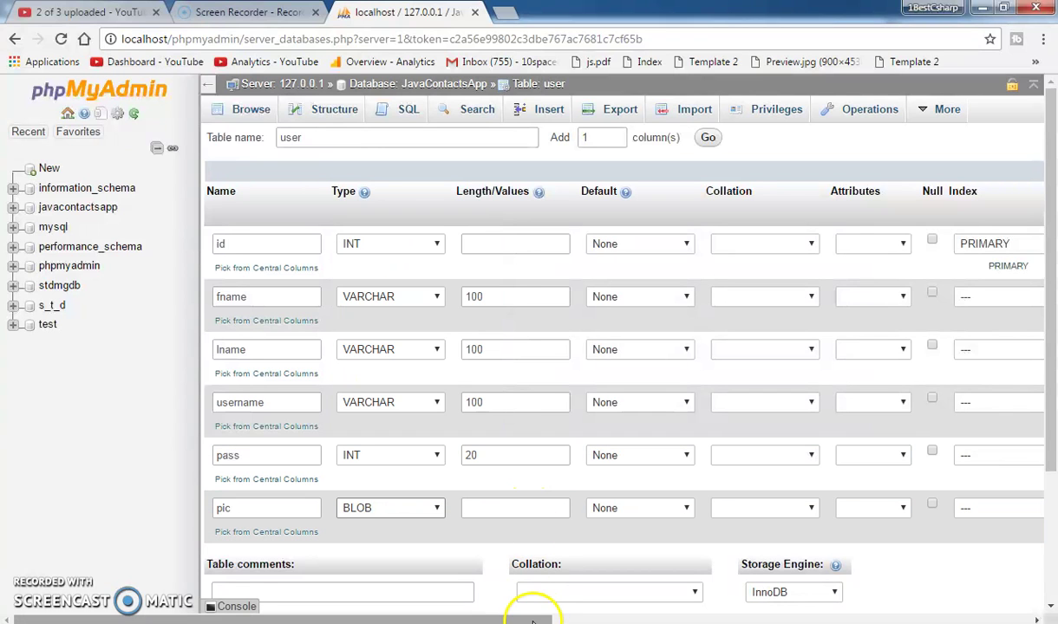
Compare the columns with the signup form design in NetBeans, return to phpMyAdmin and save the user table.
left_click_drag(535, 619, 484, 601)
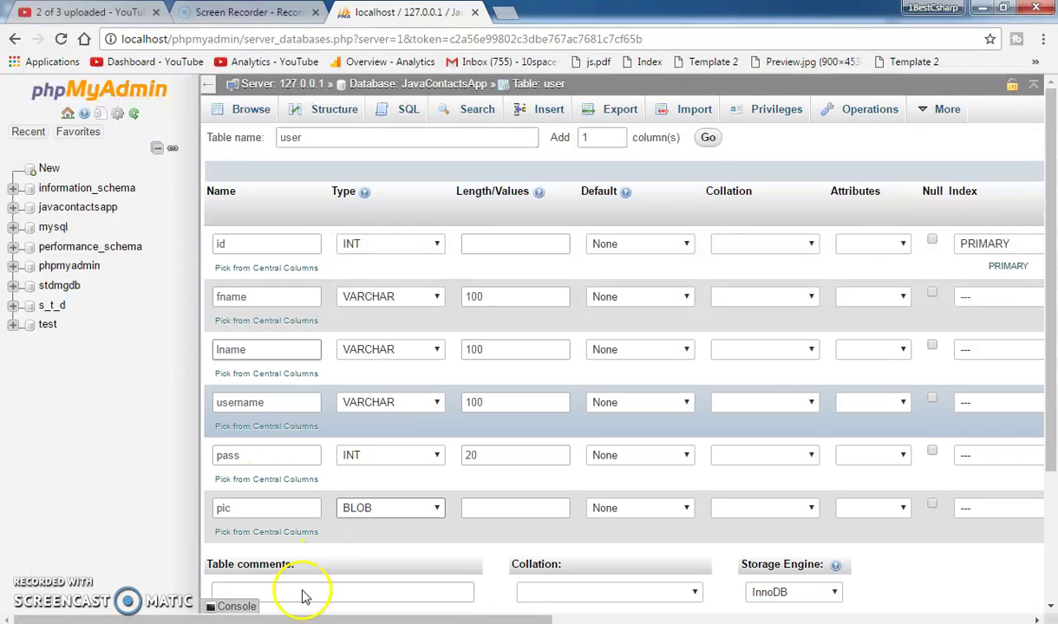
key("alt+Tab")
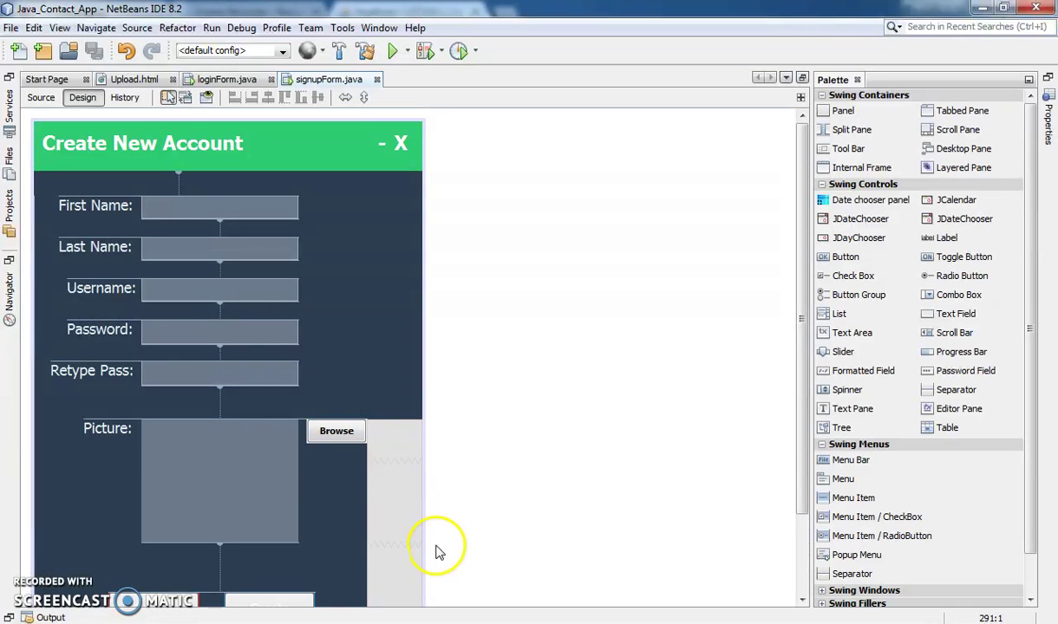
key("alt+Tab")
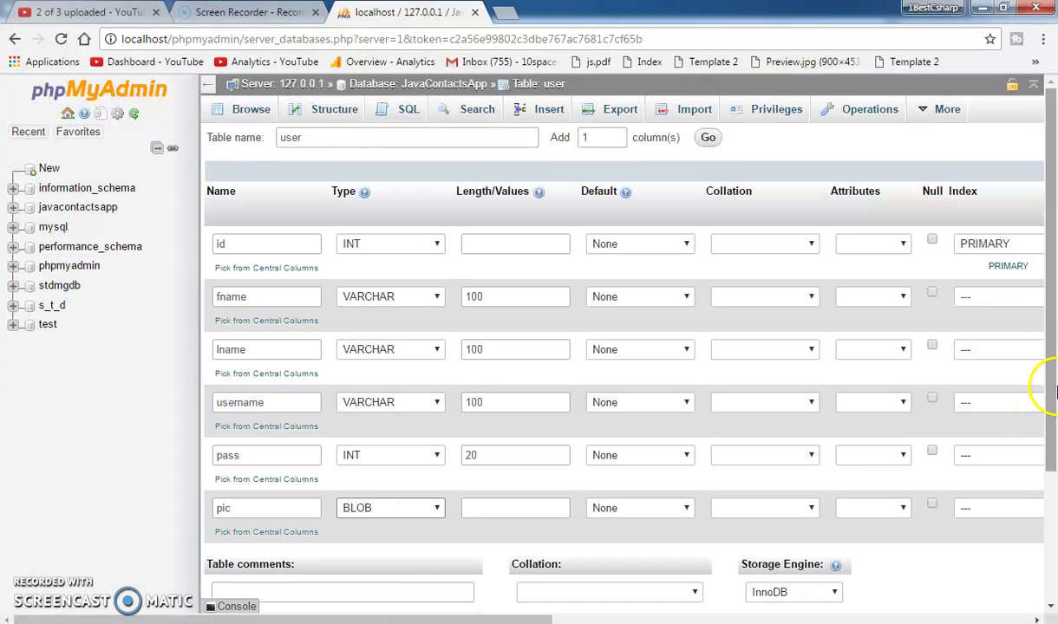
scroll(1054, 502, "down", 2)
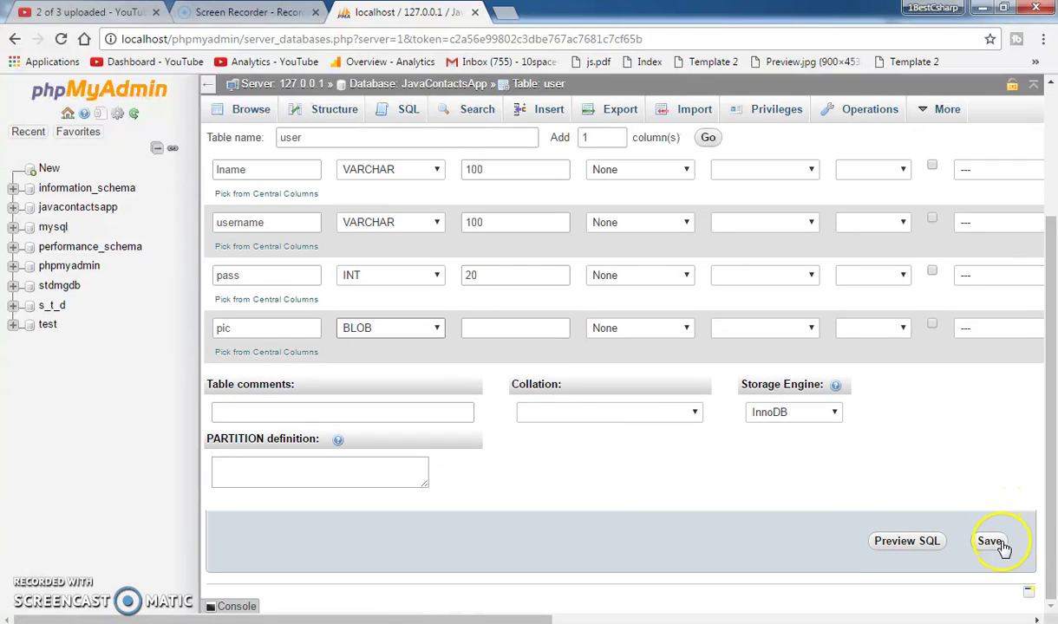
left_click(990, 541)
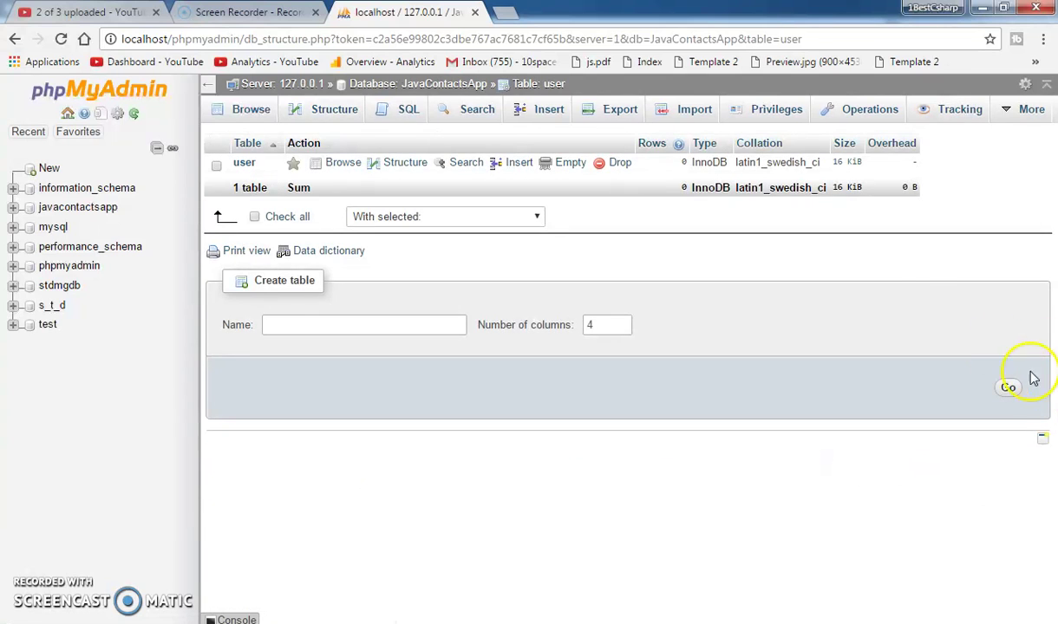
left_click(465, 333)
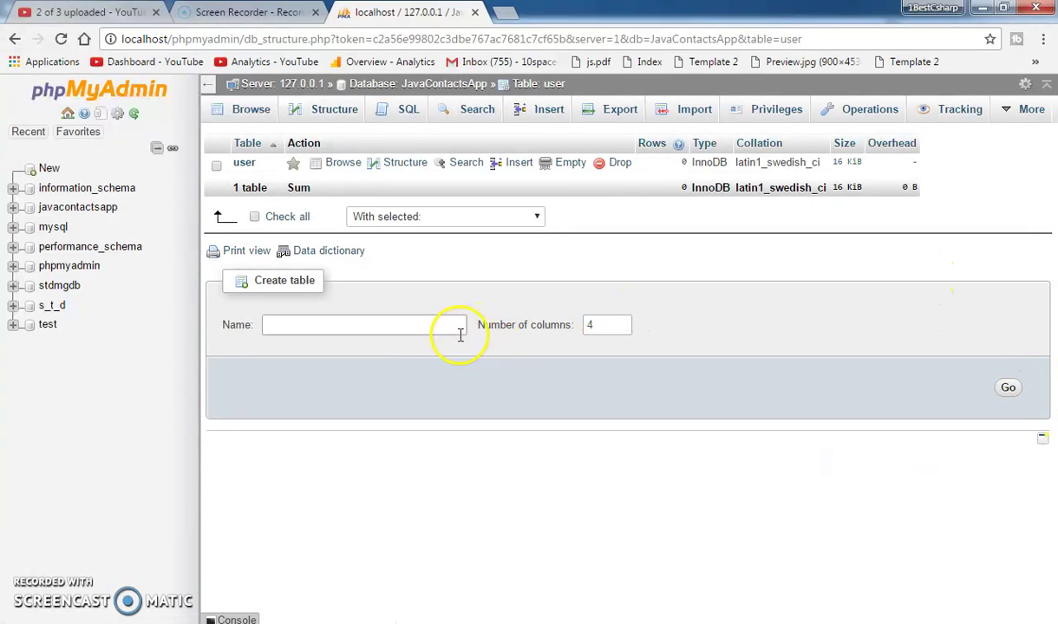